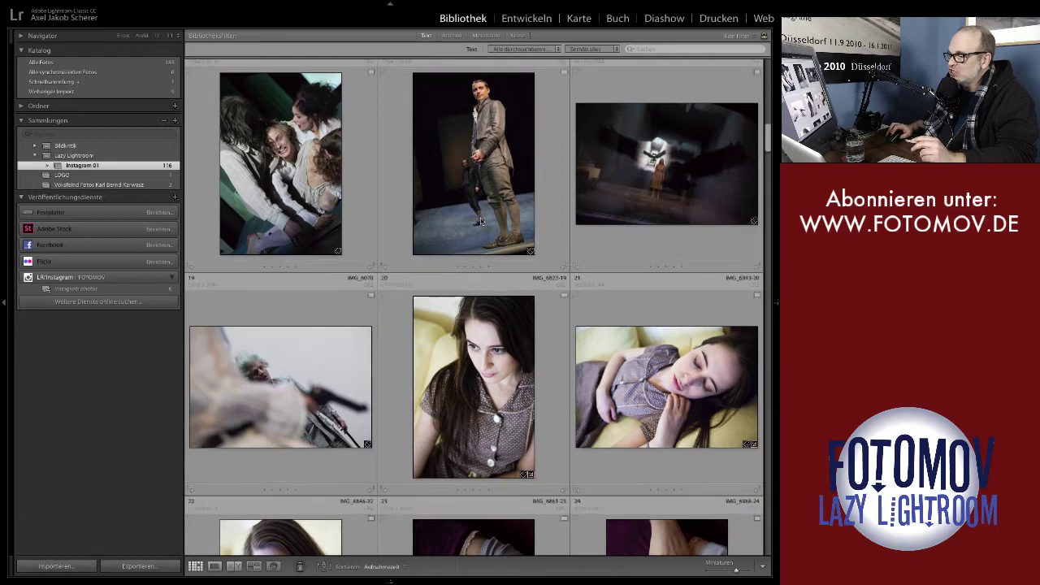
# Step: Hide the left Collections and Folders panel to widen the Library thumbnail grid
pyautogui.scroll(1, 480, 221)
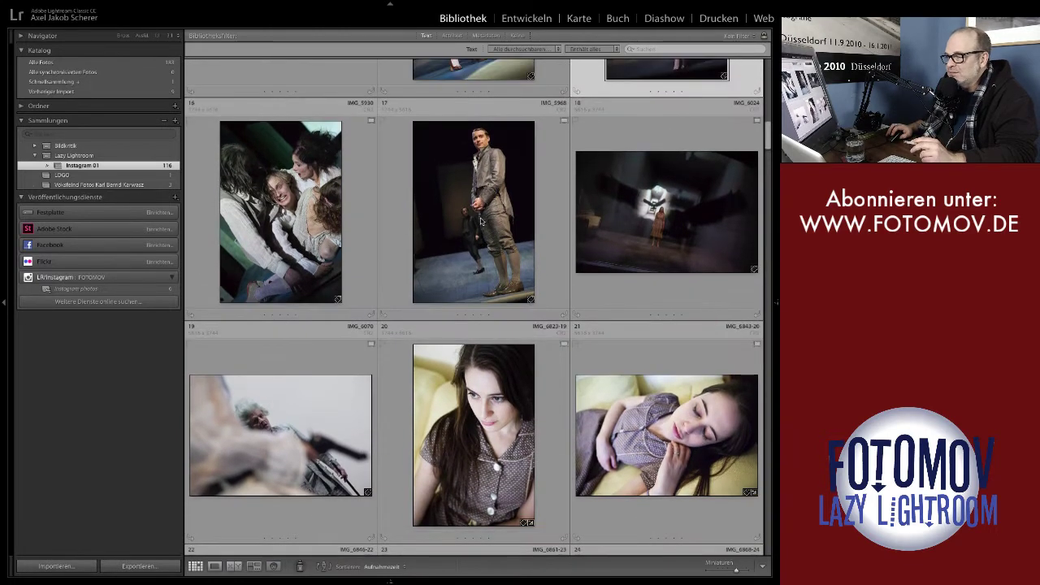
pyautogui.scroll(1, 481, 222)
pyautogui.scroll(1, 481, 221)
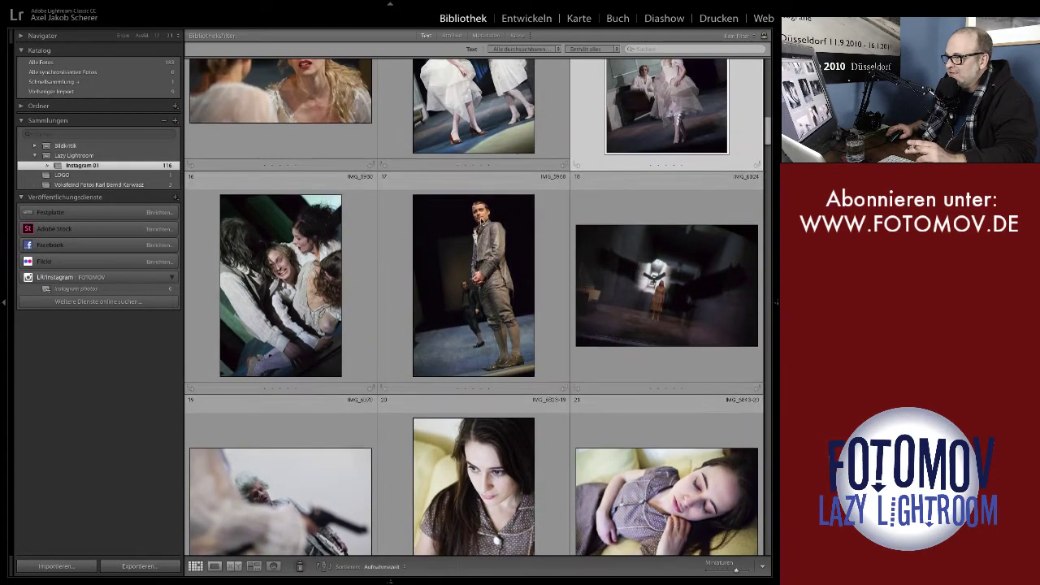
pyautogui.scroll(1, 480, 221)
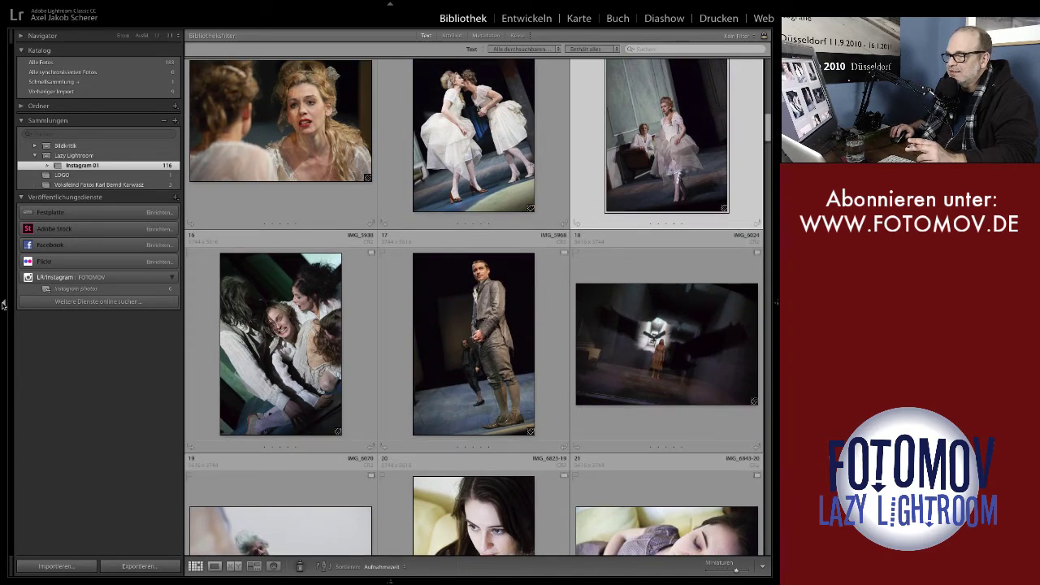
pyautogui.click(3, 304)
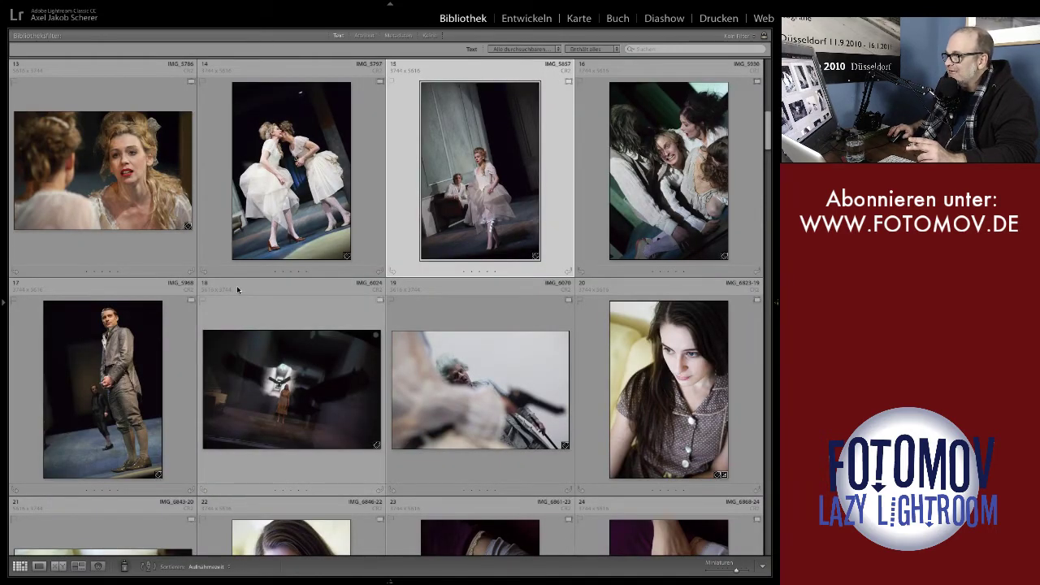
pyautogui.scroll(-2, 237, 289)
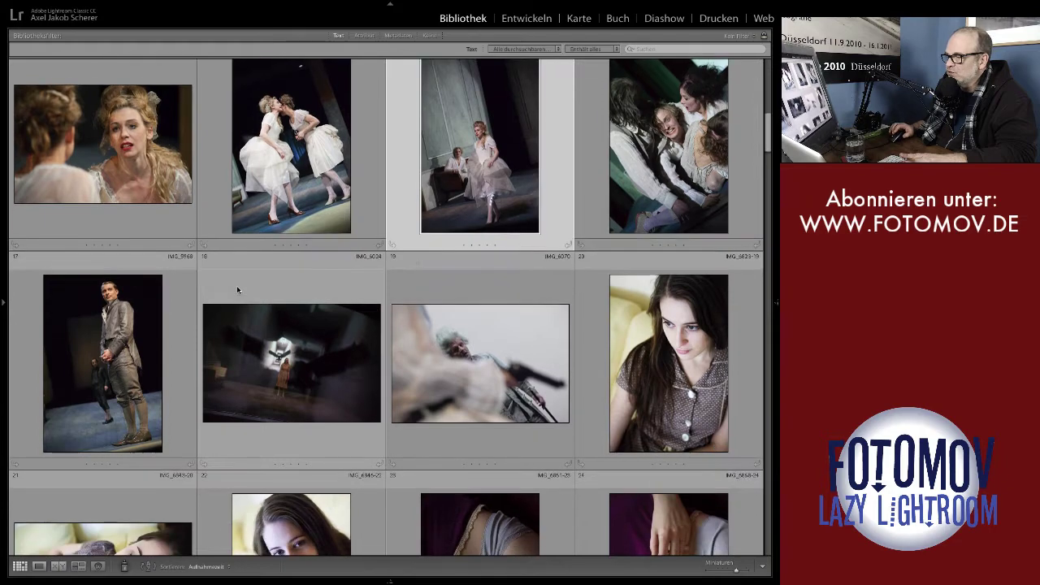
pyautogui.scroll(-2, 238, 290)
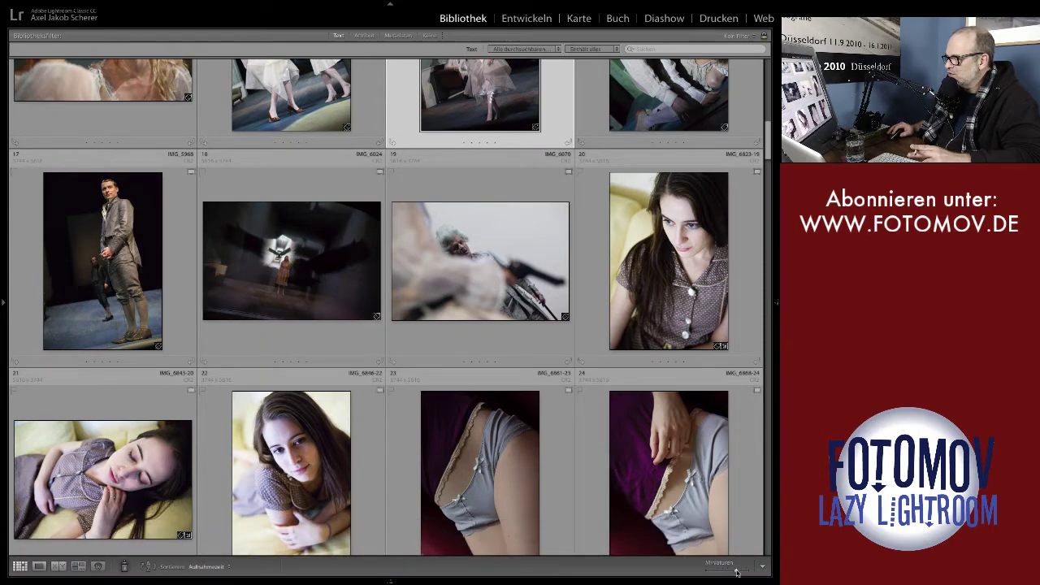
pyautogui.scroll(2, 737, 572)
# Step: Enlarge the thumbnails with the Miniaturen slider and scroll the grid to photo 18
pyautogui.moveTo(736, 572); pyautogui.dragTo(746, 573)
pyautogui.scroll(-1, 628, 470)
pyautogui.scroll(-1, 627, 470)
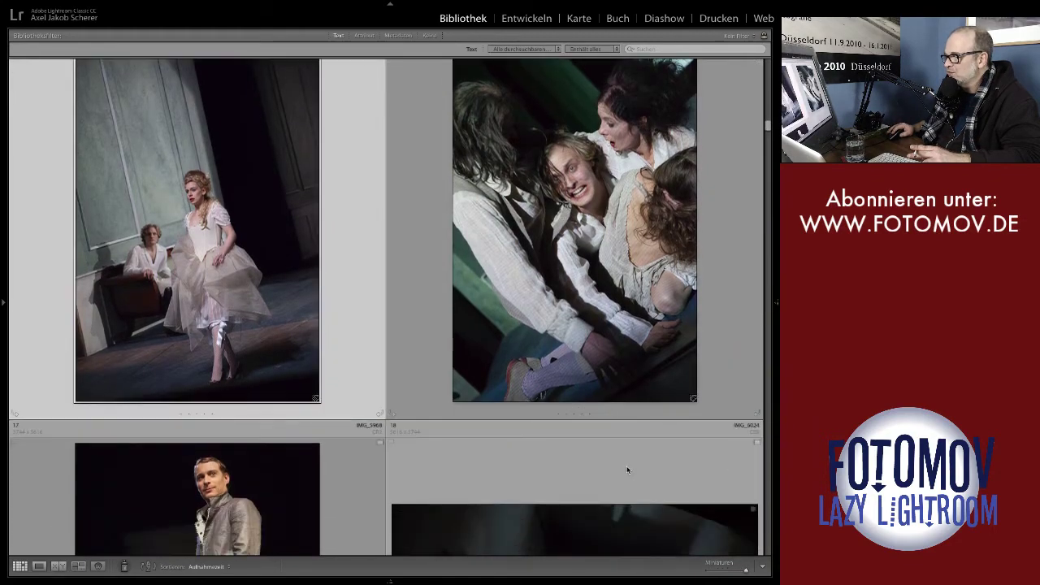
pyautogui.scroll(-3, 628, 470)
pyautogui.scroll(-1, 627, 469)
pyautogui.scroll(-1, 627, 469)
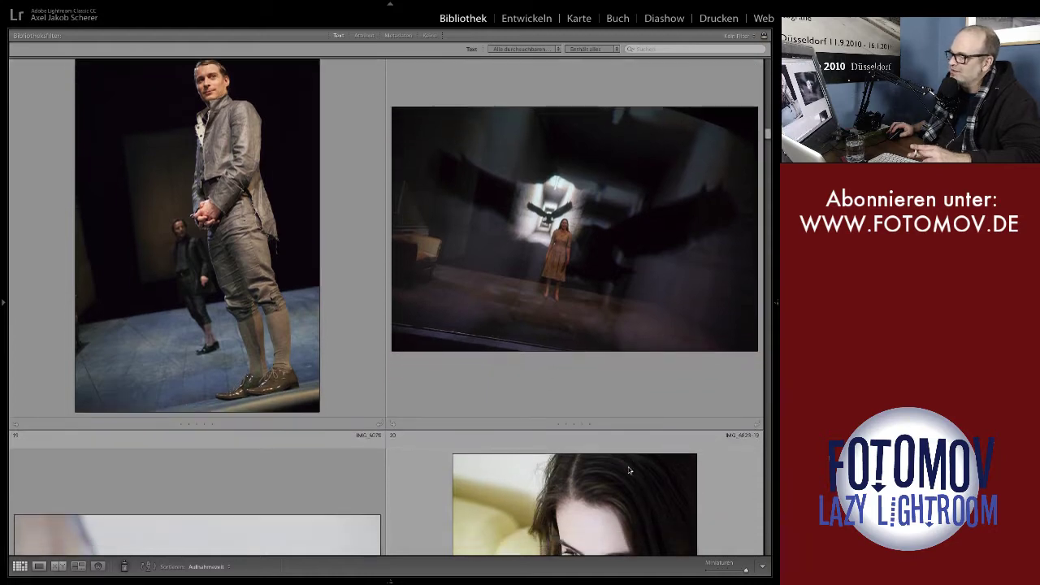
pyautogui.scroll(-1, 611, 340)
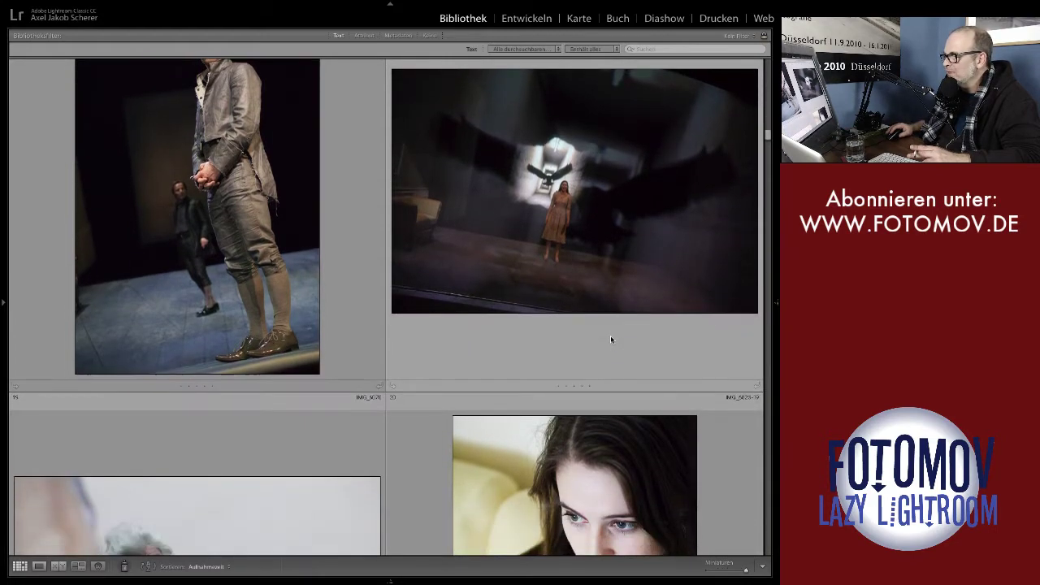
pyautogui.scroll(-1, 612, 341)
pyautogui.scroll(-1, 611, 341)
pyautogui.scroll(-1, 612, 341)
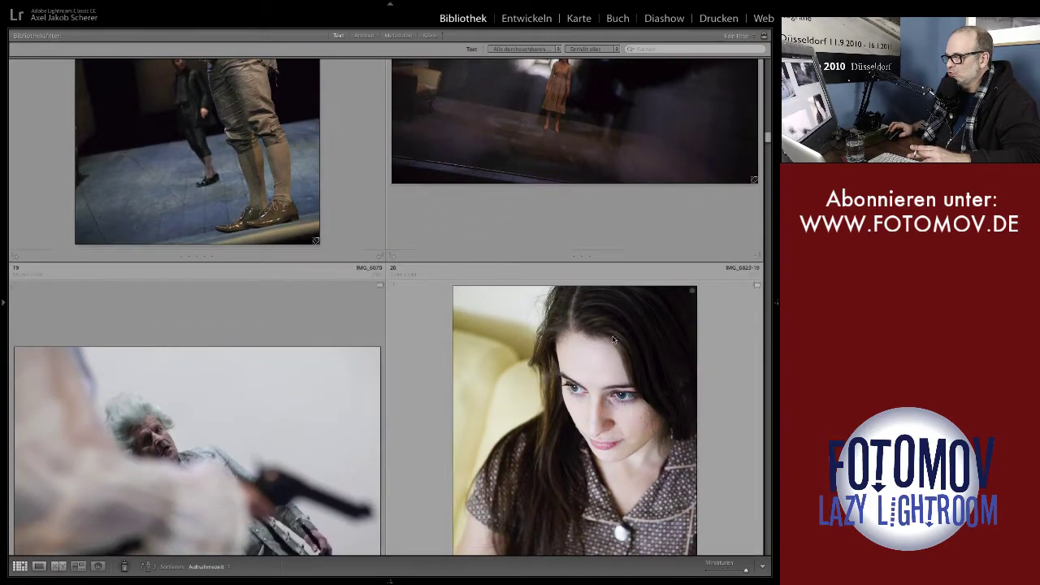
pyautogui.scroll(-1, 585, 343)
pyautogui.scroll(-1, 553, 346)
pyautogui.scroll(-1, 517, 350)
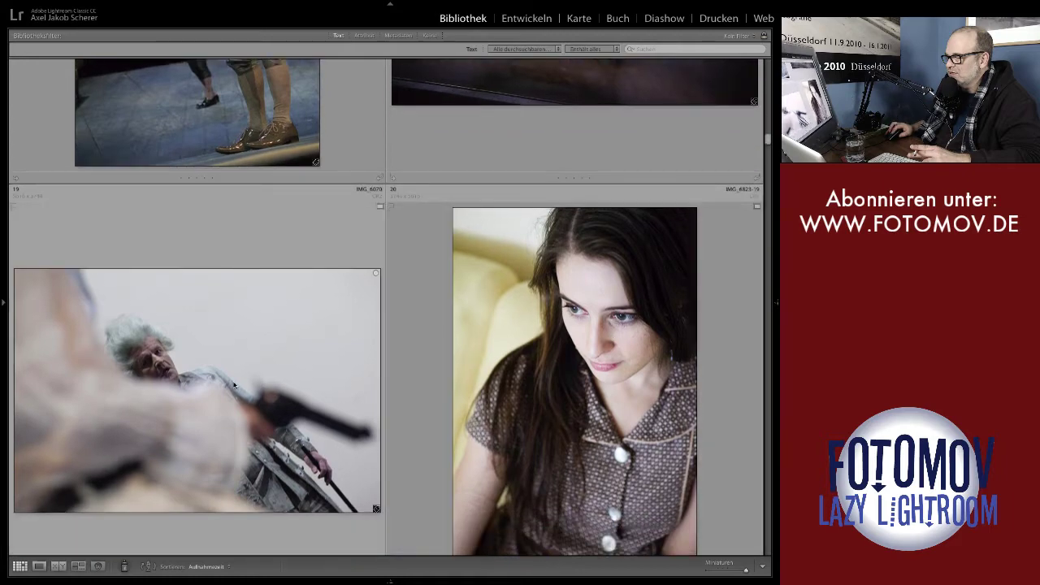
pyautogui.scroll(1, 234, 387)
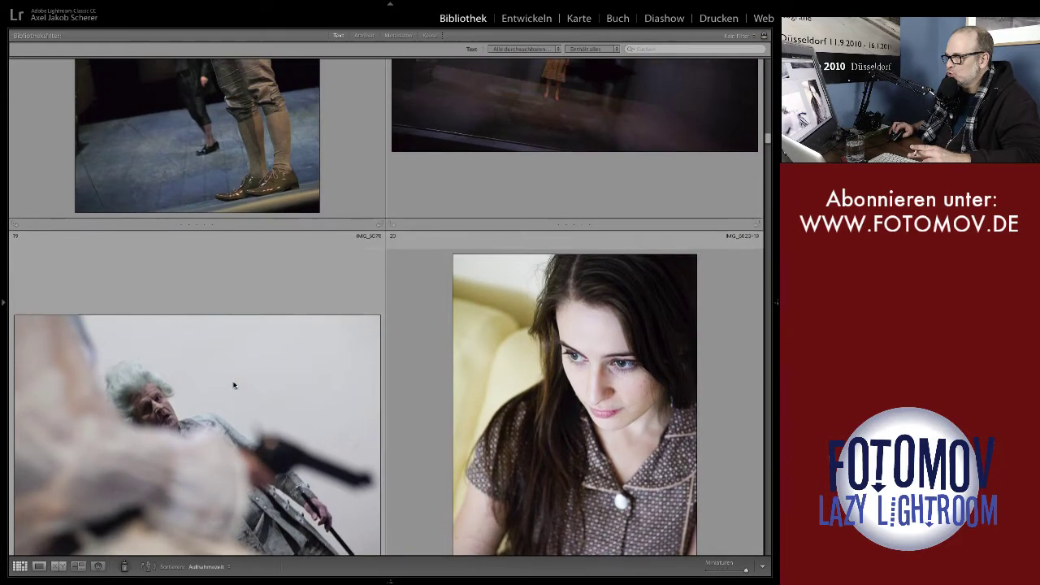
pyautogui.scroll(1, 246, 376)
pyautogui.scroll(1, 244, 377)
pyautogui.scroll(2, 293, 366)
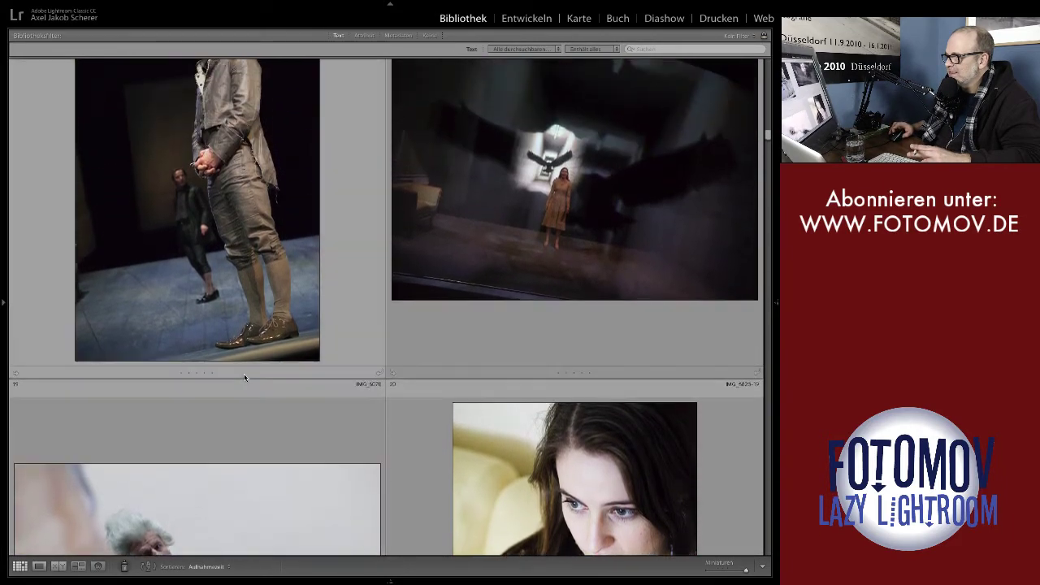
pyautogui.scroll(1, 390, 342)
pyautogui.scroll(1, 558, 294)
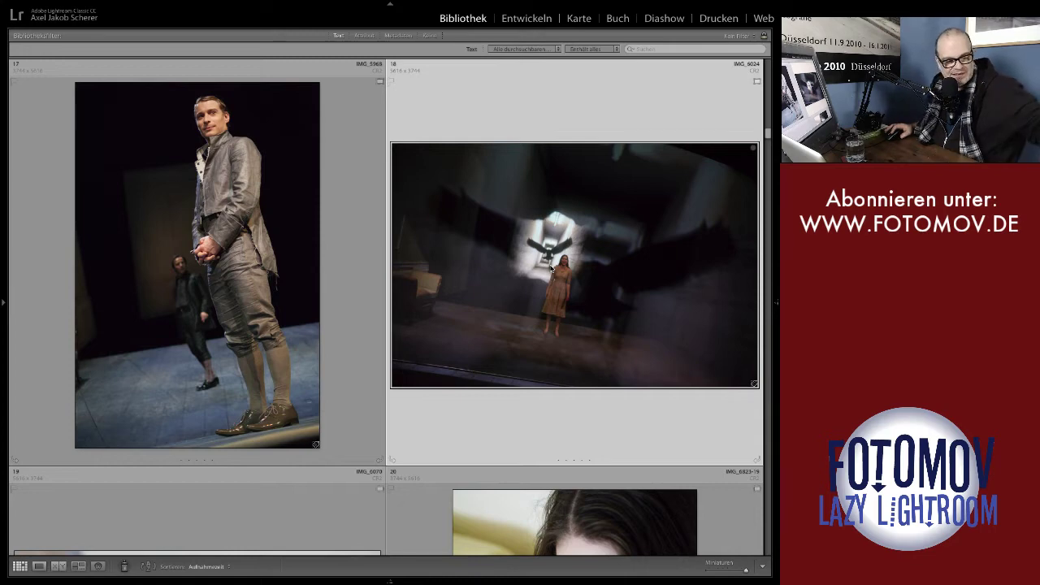
# Step: Open thumbnail 18, the bird-shadow stage photo, in Loupe view
pyautogui.doubleClick(551, 269)
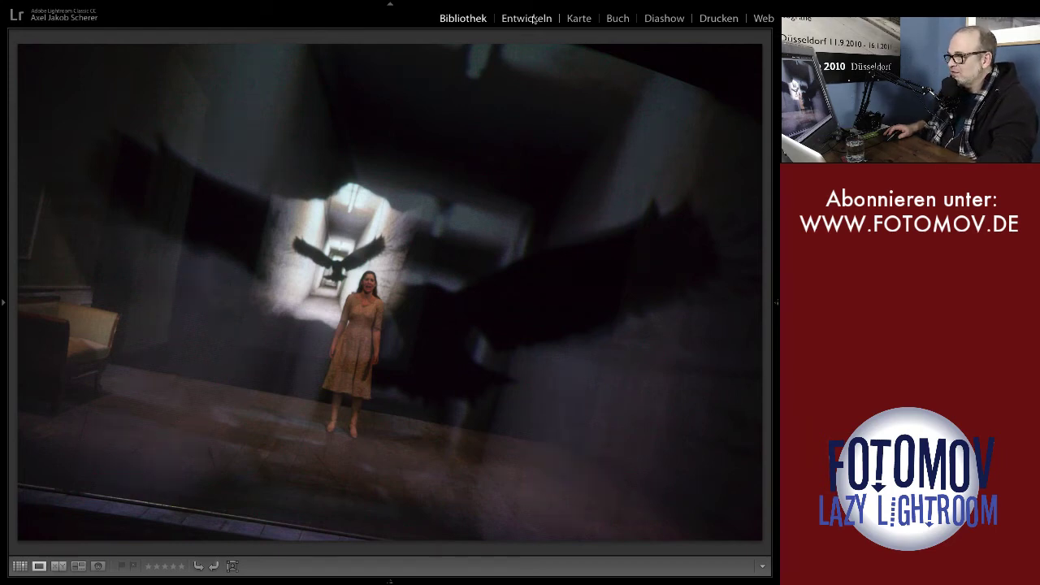
# Step: Cycle the Loupe info overlay through file details and exposure info, then hide it
pyautogui.press('i')
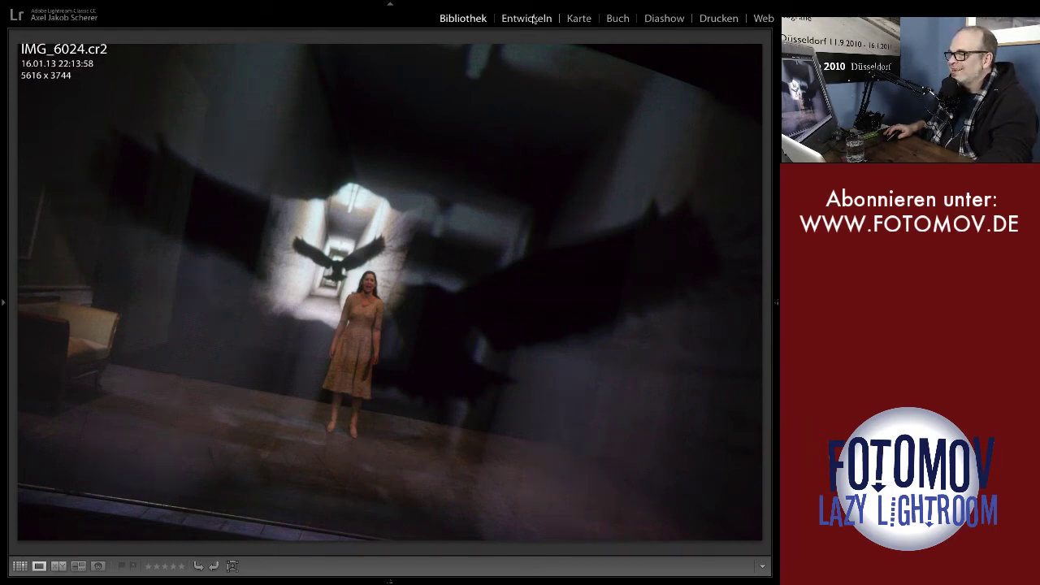
pyautogui.press('i')
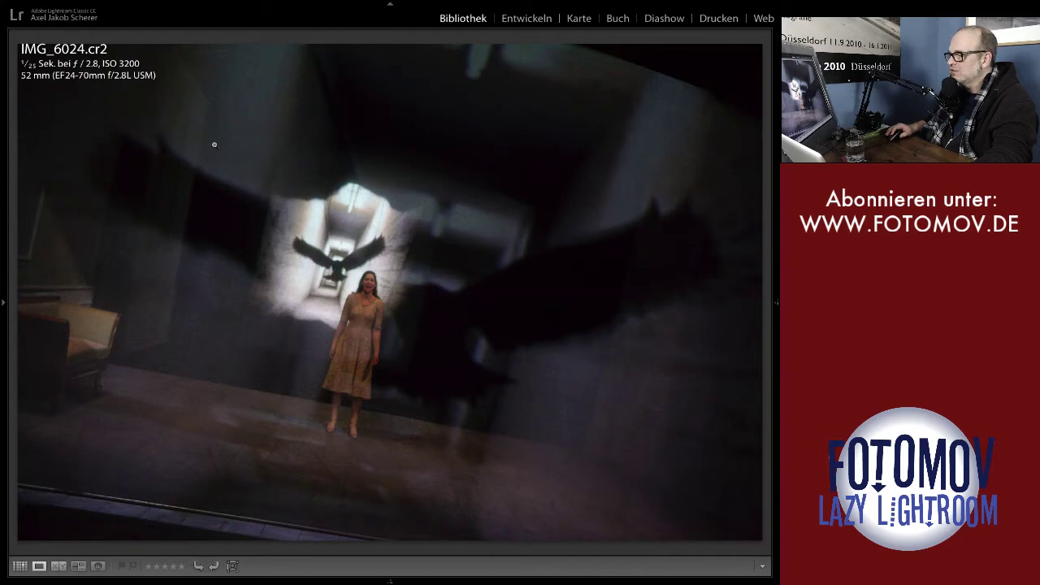
pyautogui.press('i')
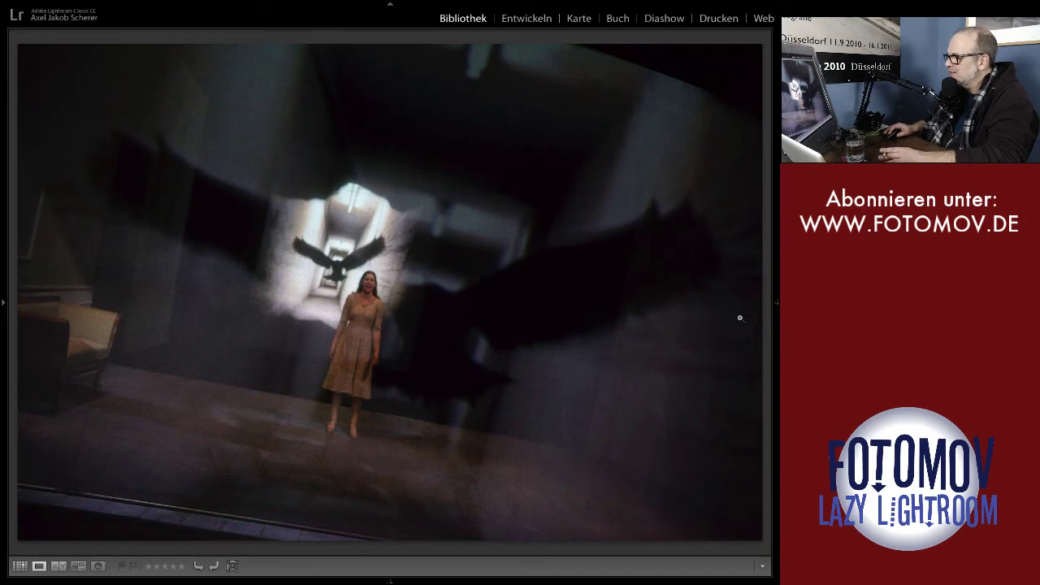
# Step: Browse the neighbouring shots: the costumed man, the actor group and the blurred old man
pyautogui.press('Right')
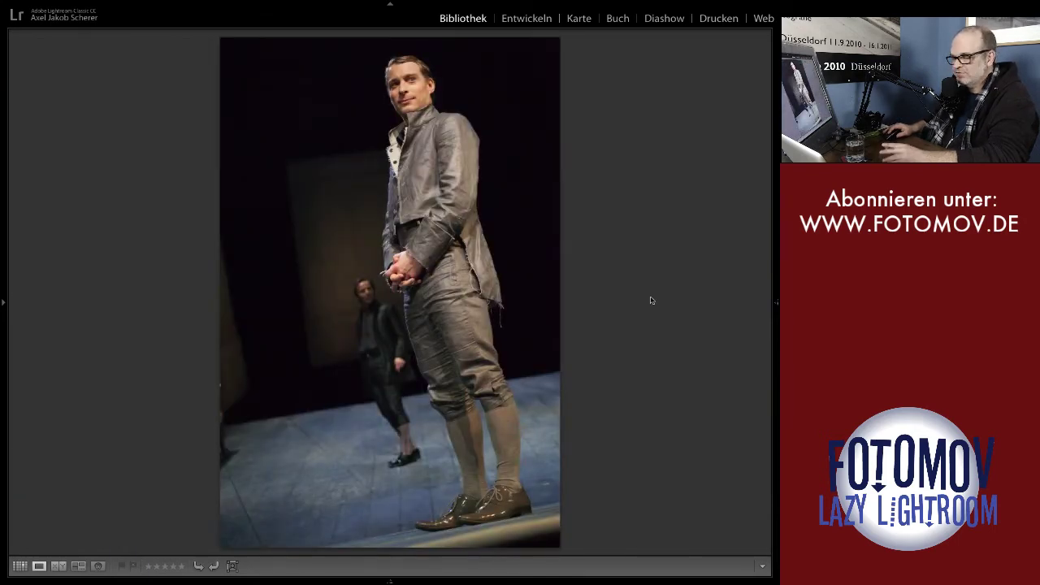
pyautogui.press('Right')
pyautogui.press('Left')
pyautogui.press('Right')
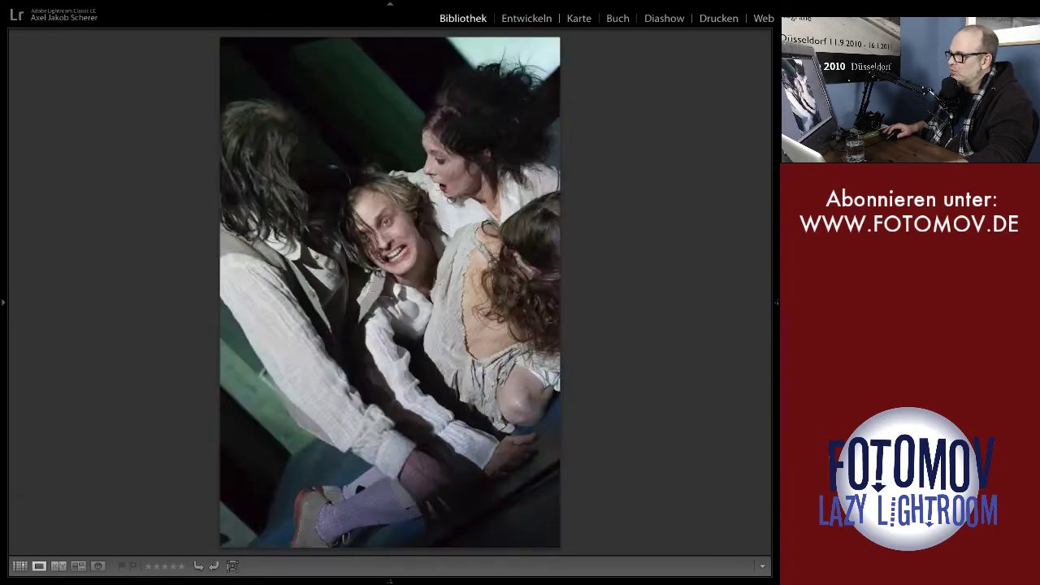
pyautogui.press('Right')
pyautogui.press('Right')
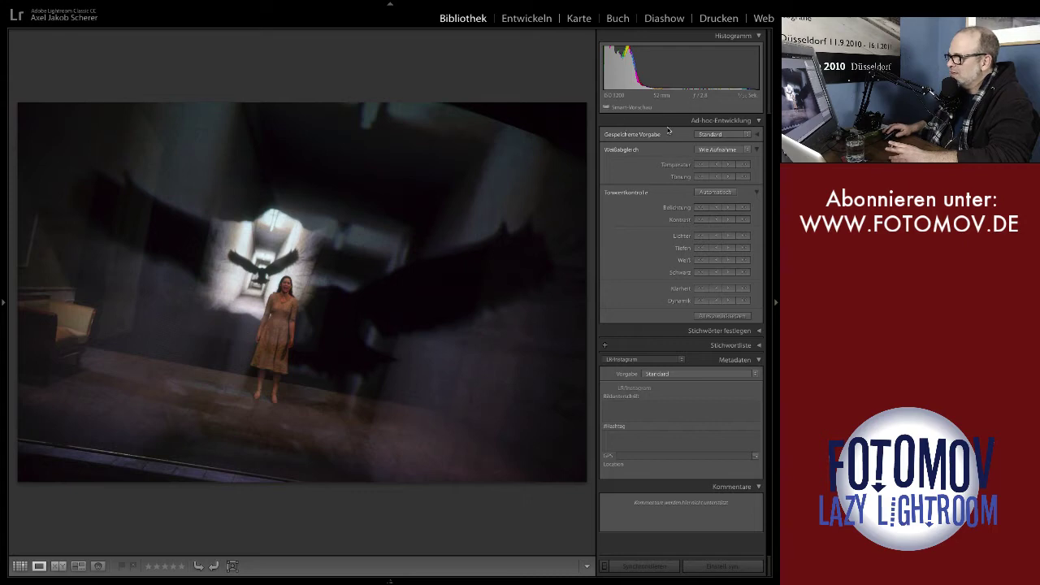
# Step: Collapse Ad-hoc-Entwicklung and move the bird-shadow photo into the Entwickeln module
pyautogui.click(759, 121)
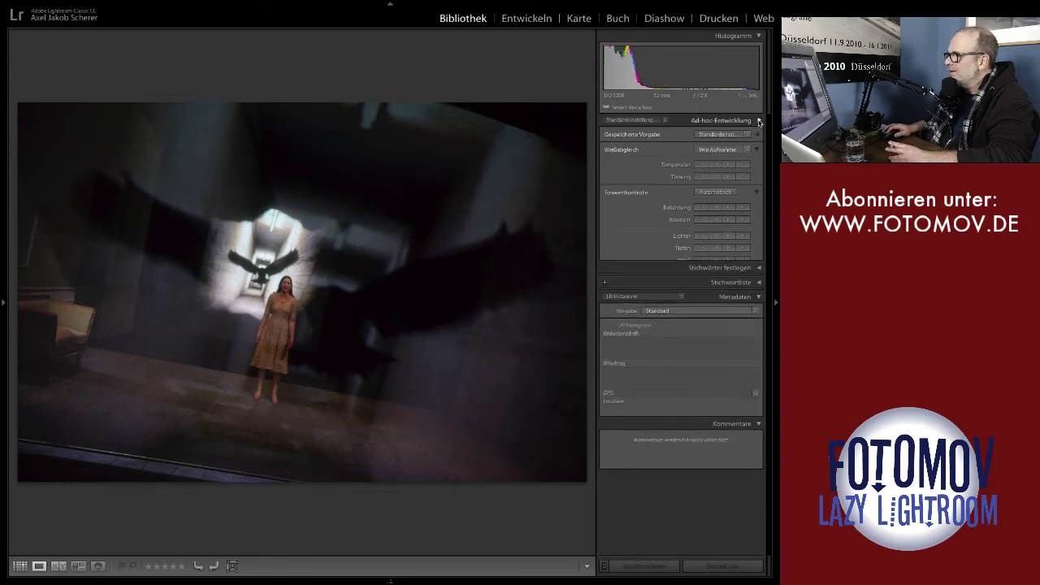
pyautogui.click(530, 20)
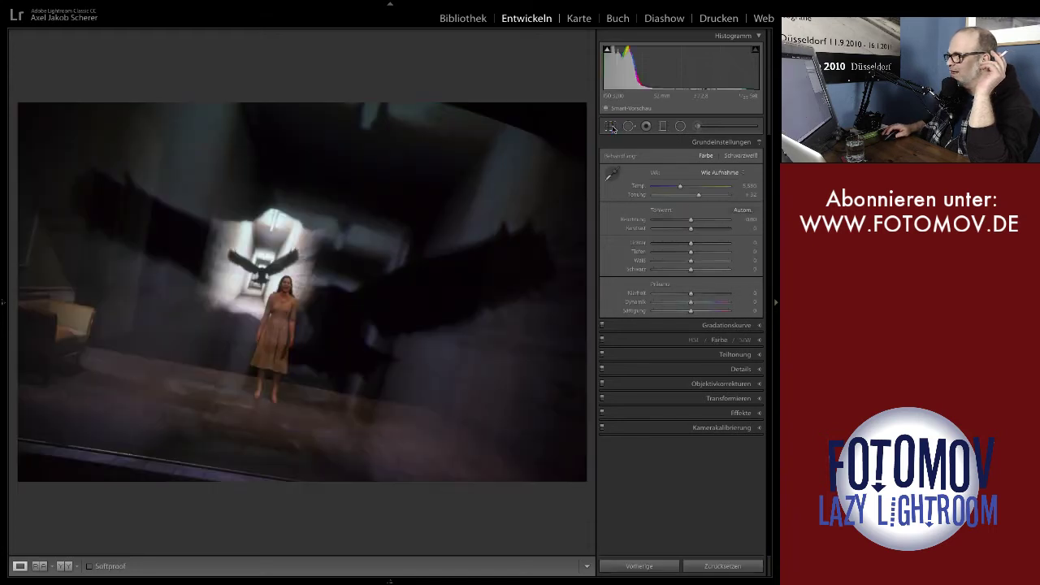
# Step: Straighten the photo by about 3.78° with the Crop tool, reposition it and commit
pyautogui.click(611, 127)
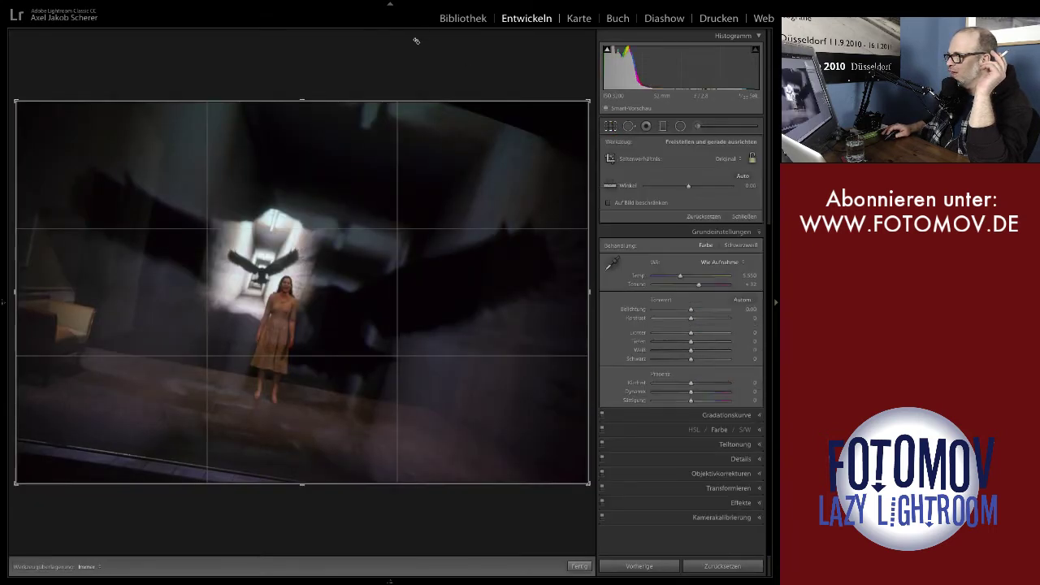
pyautogui.moveTo(416, 41)
pyautogui.mouseDown()
pyautogui.moveTo(376, 45)
pyautogui.moveTo(439, 47)
pyautogui.moveTo(394, 79)
pyautogui.mouseUp()
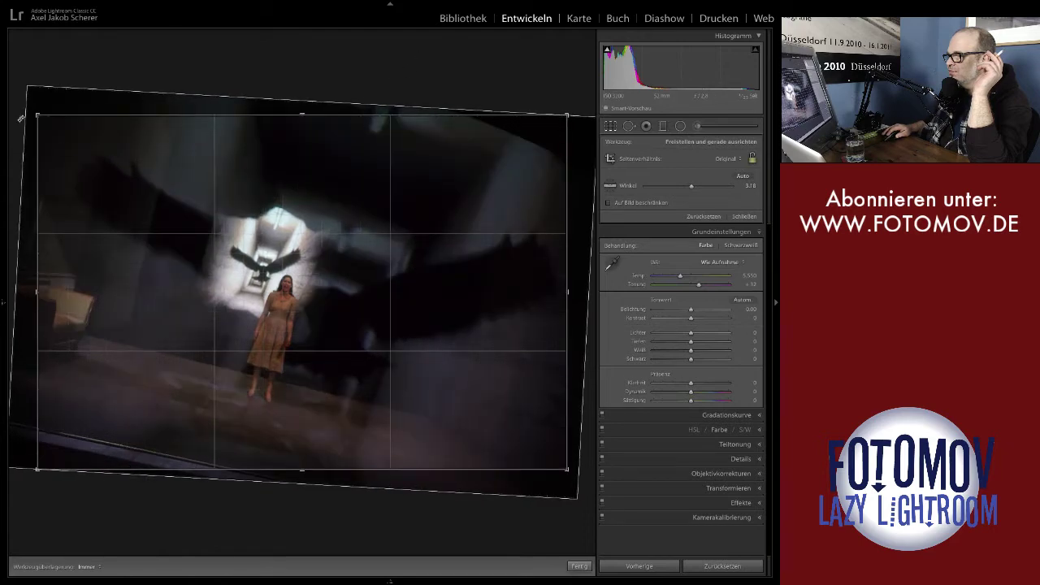
pyautogui.moveTo(37, 115); pyautogui.dragTo(48, 121)
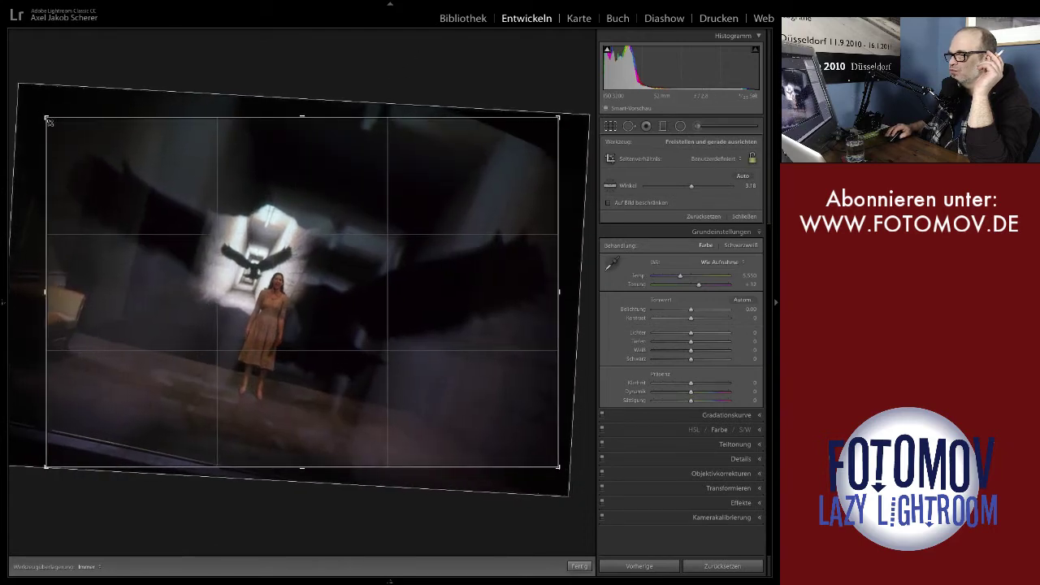
pyautogui.moveTo(329, 417); pyautogui.dragTo(307, 421)
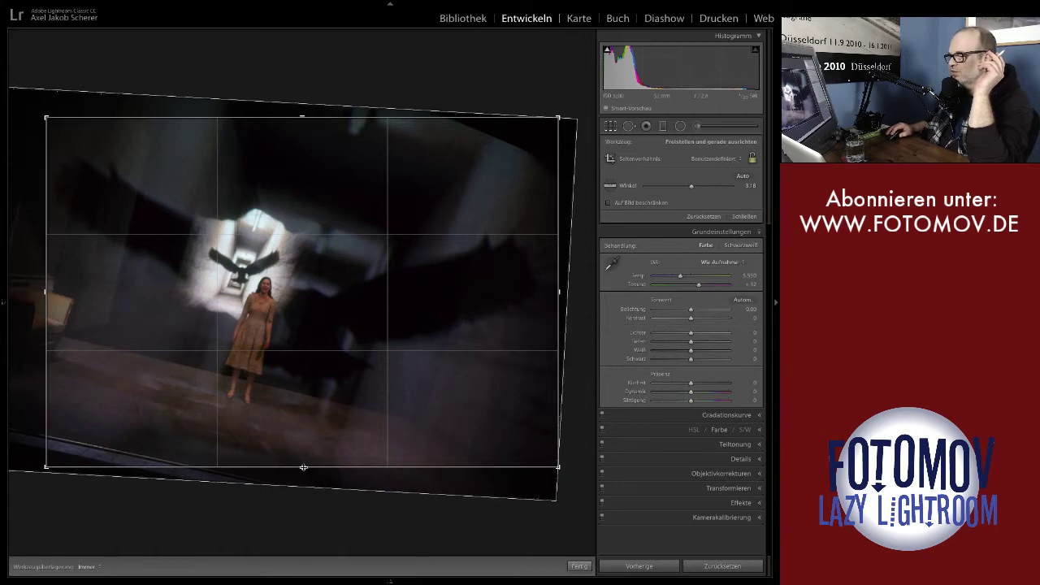
pyautogui.moveTo(314, 425); pyautogui.dragTo(341, 423)
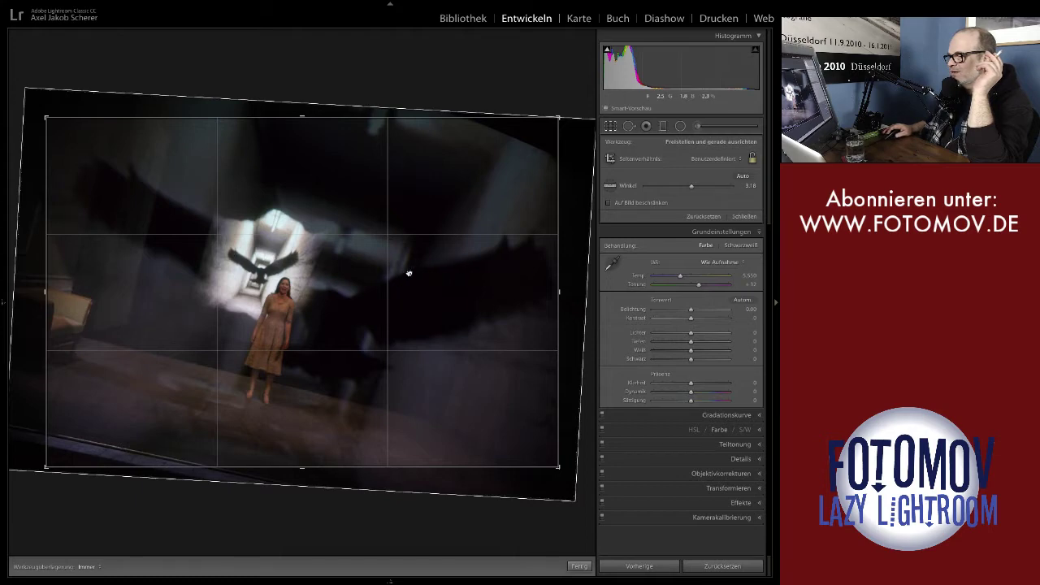
pyautogui.press('Return')
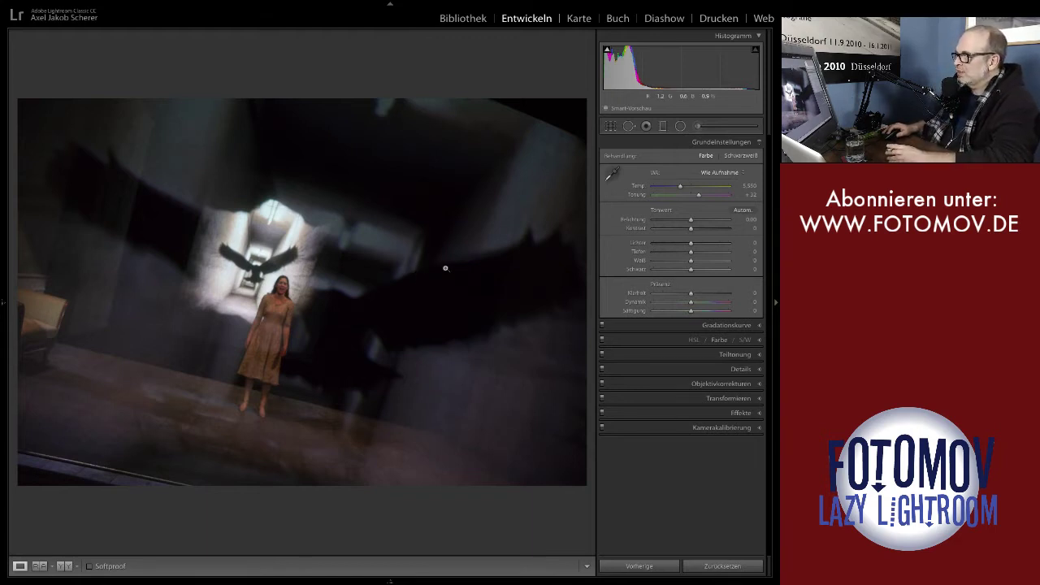
# Step: Set Schärfen Betrag to 82 and Rauschreduzierung Luminanz to 26, checking at zoom, then return to Fit
pyautogui.click(333, 287)
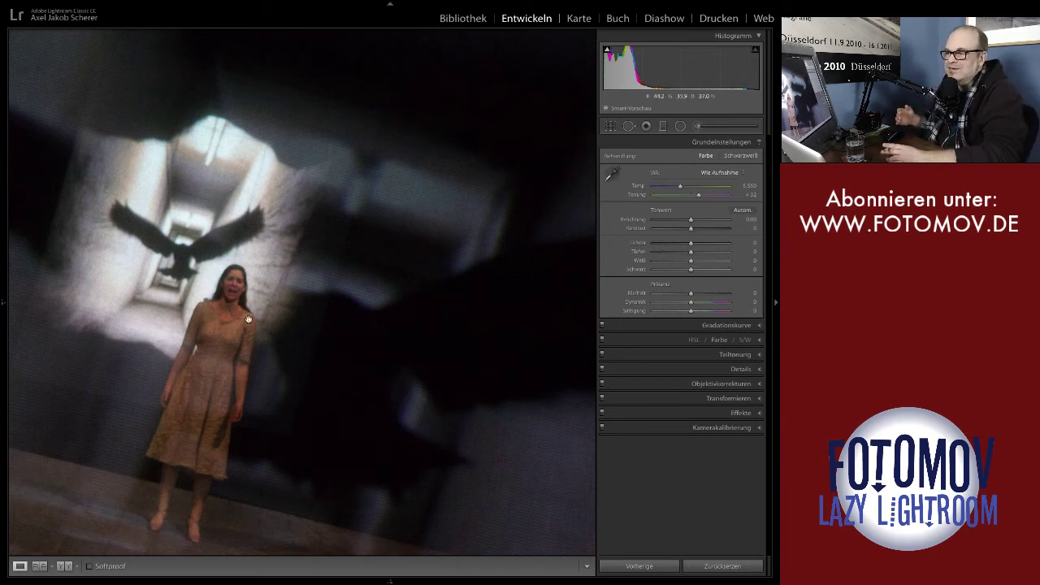
pyautogui.click(759, 369)
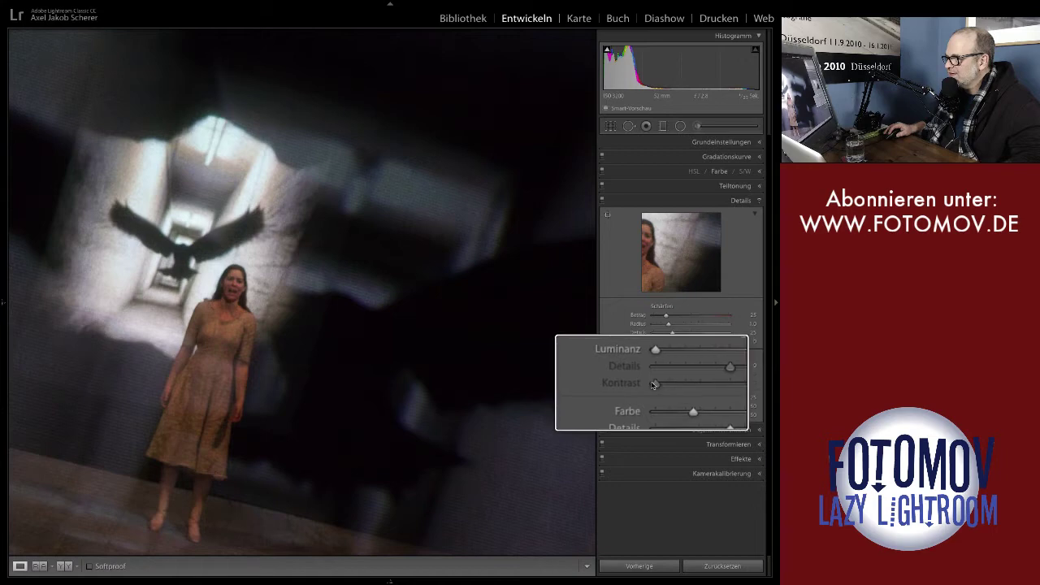
pyautogui.moveTo(654, 368); pyautogui.dragTo(670, 368)
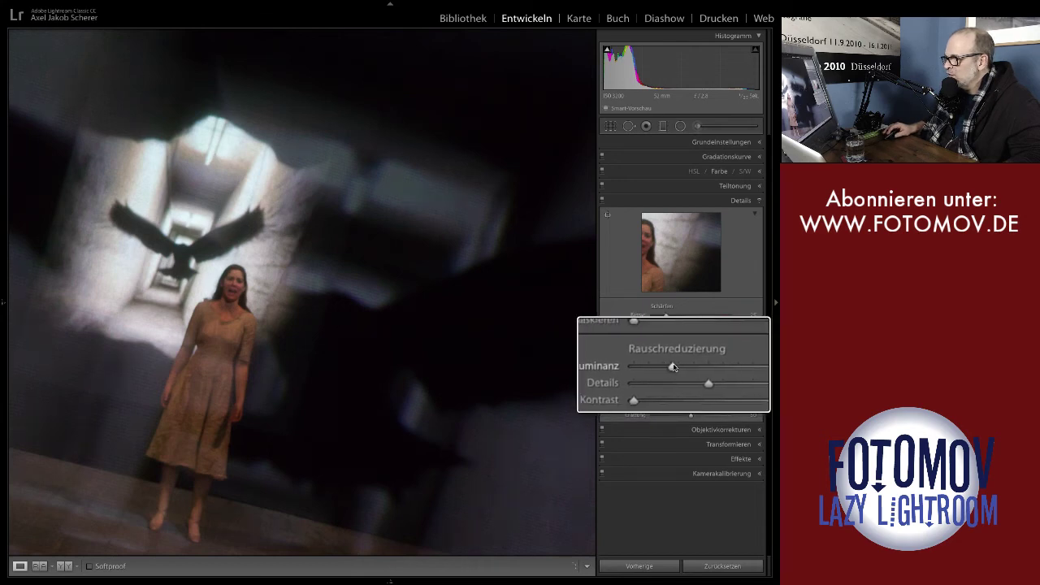
pyautogui.moveTo(673, 311); pyautogui.dragTo(681, 316)
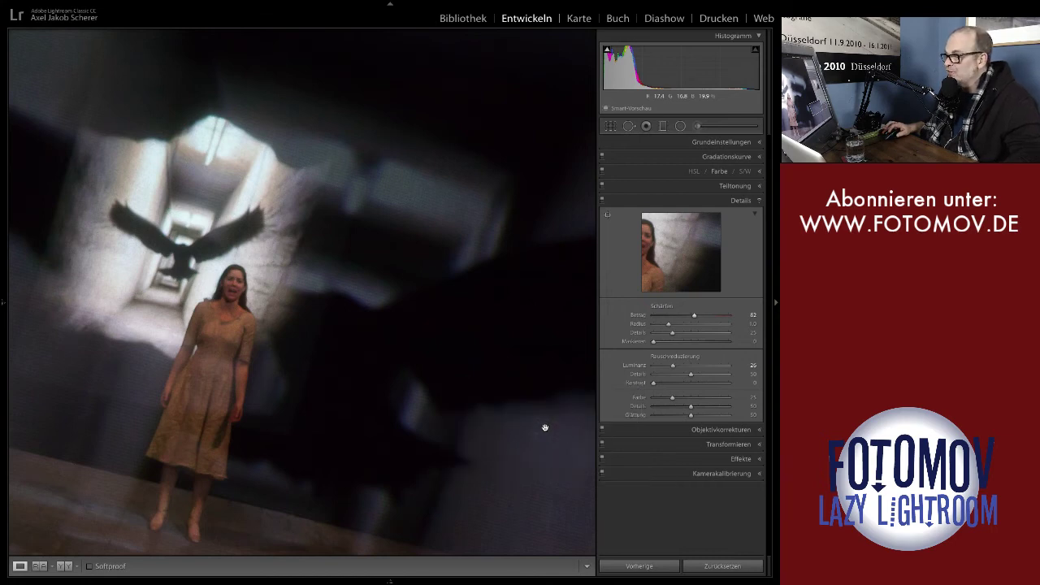
pyautogui.moveTo(545, 428); pyautogui.dragTo(290, 209)
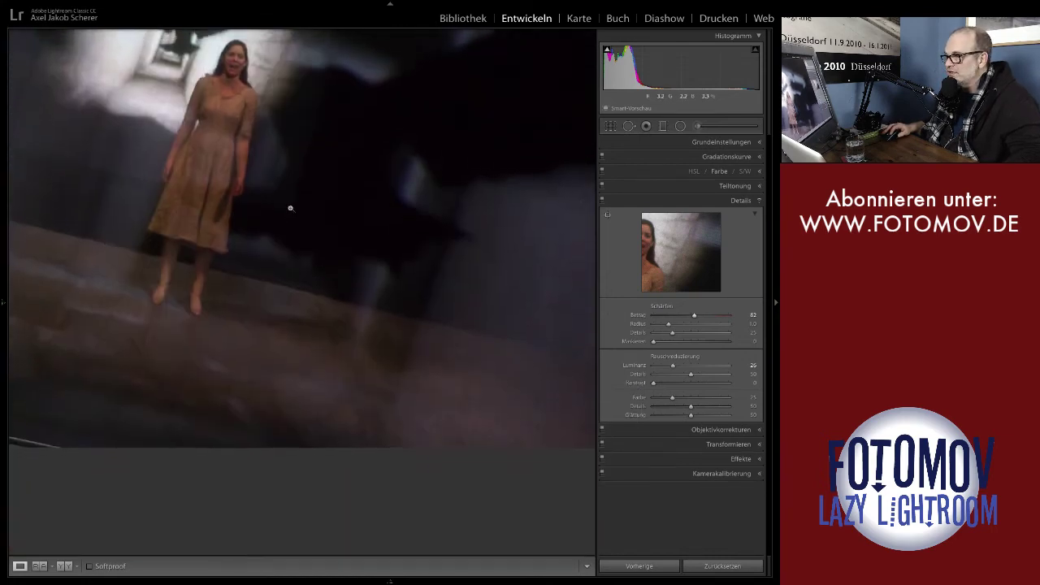
pyautogui.click(291, 209)
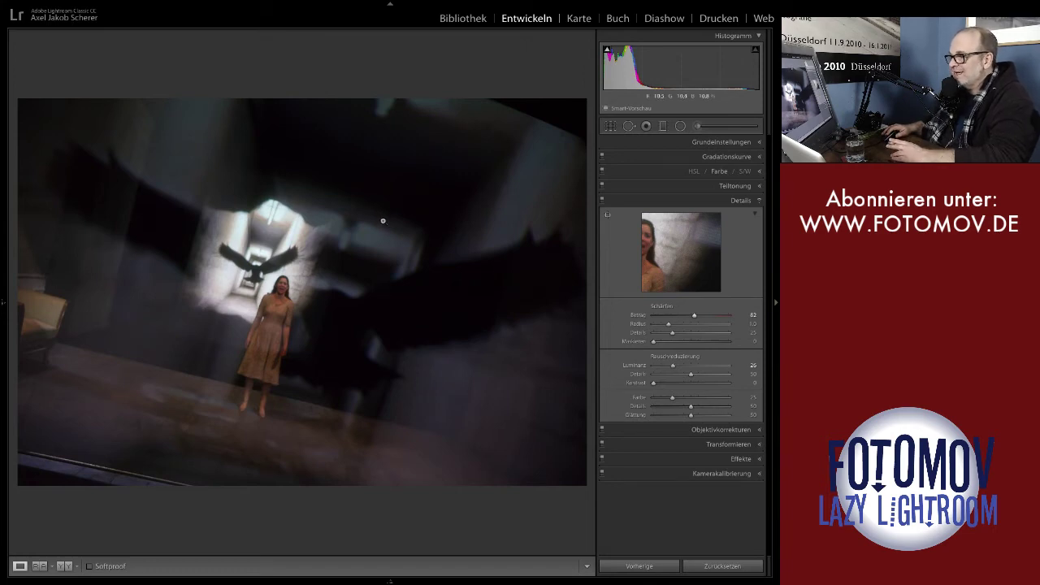
# Step: In Grundeinstellungen, set Belichtung to +0.50 and Lichter to -51
pyautogui.click(723, 142)
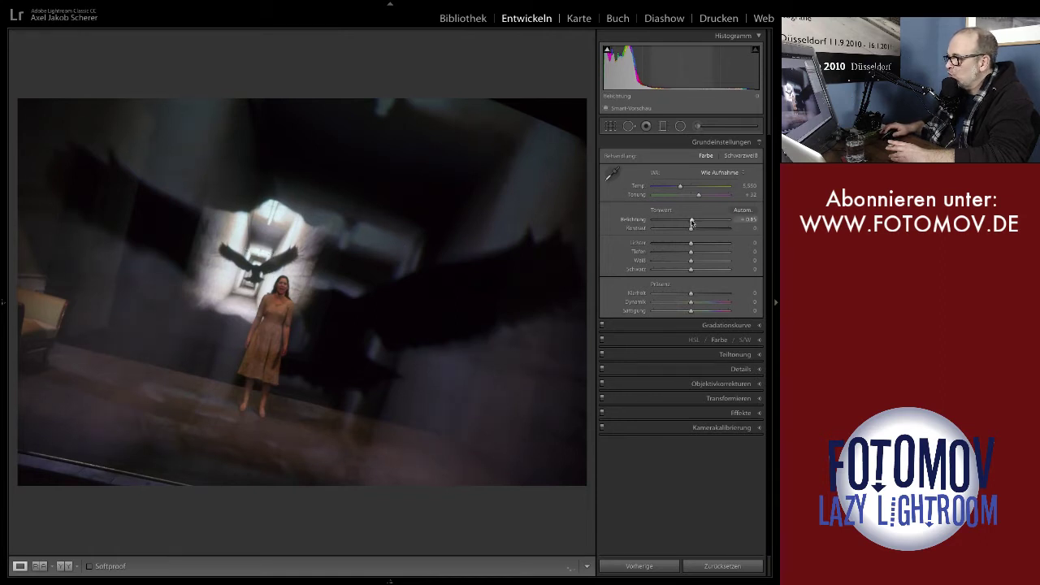
pyautogui.moveTo(691, 222); pyautogui.dragTo(695, 222)
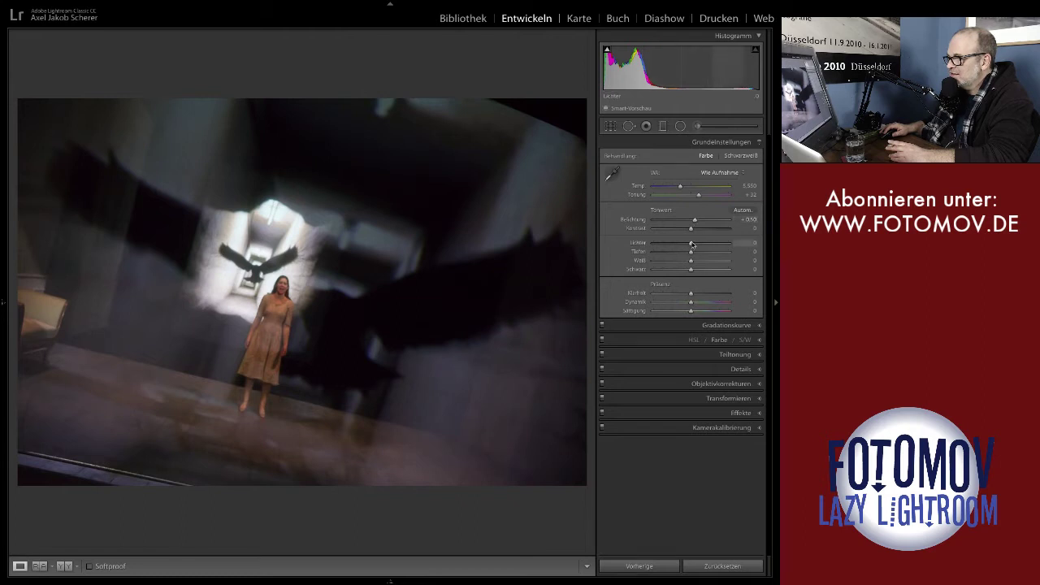
pyautogui.moveTo(691, 246); pyautogui.dragTo(681, 246)
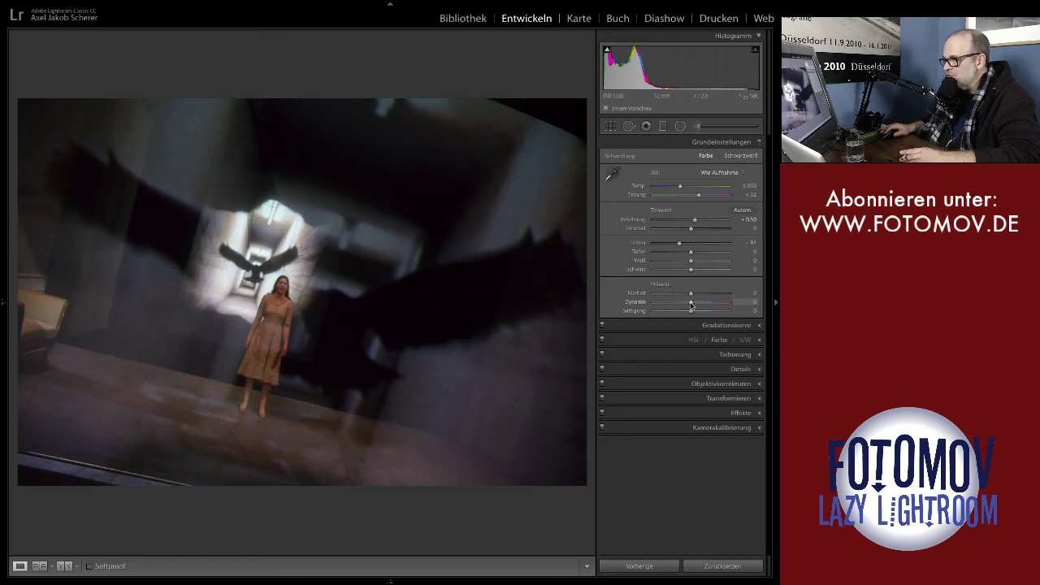
# Step: Set Dynamik to +58 and fine-tune Temp to a slightly warmer 5,571
pyautogui.moveTo(693, 305)
pyautogui.mouseDown()
pyautogui.moveTo(721, 304)
pyautogui.moveTo(710, 304)
pyautogui.mouseUp()
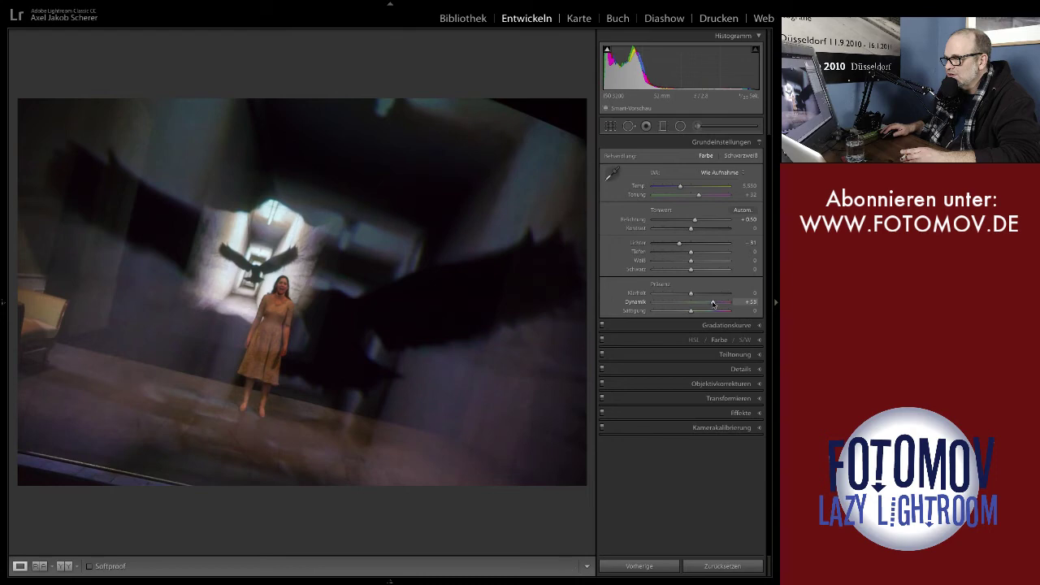
pyautogui.moveTo(714, 304); pyautogui.dragTo(715, 304)
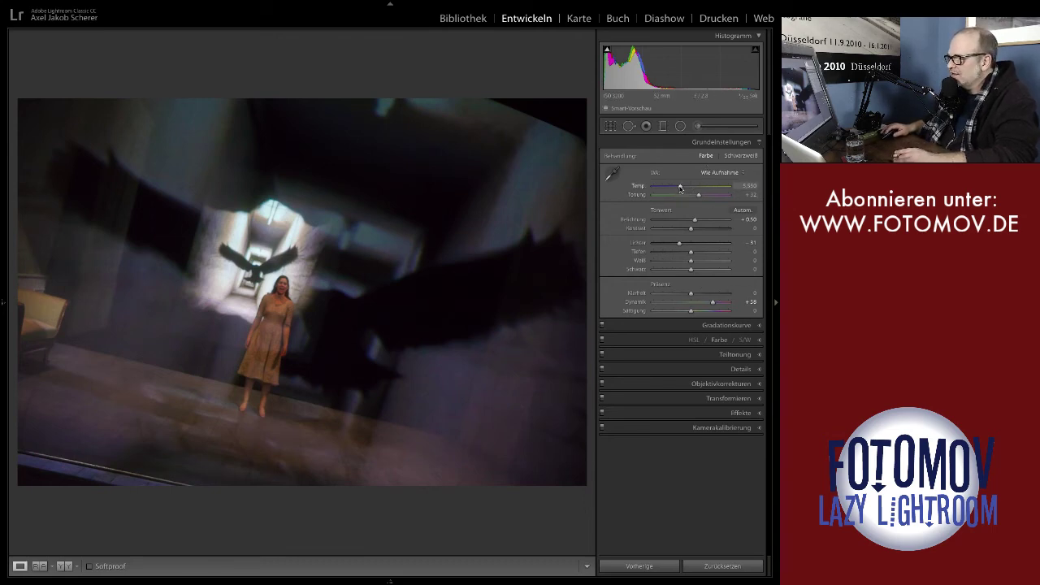
pyautogui.moveTo(681, 188); pyautogui.dragTo(682, 187)
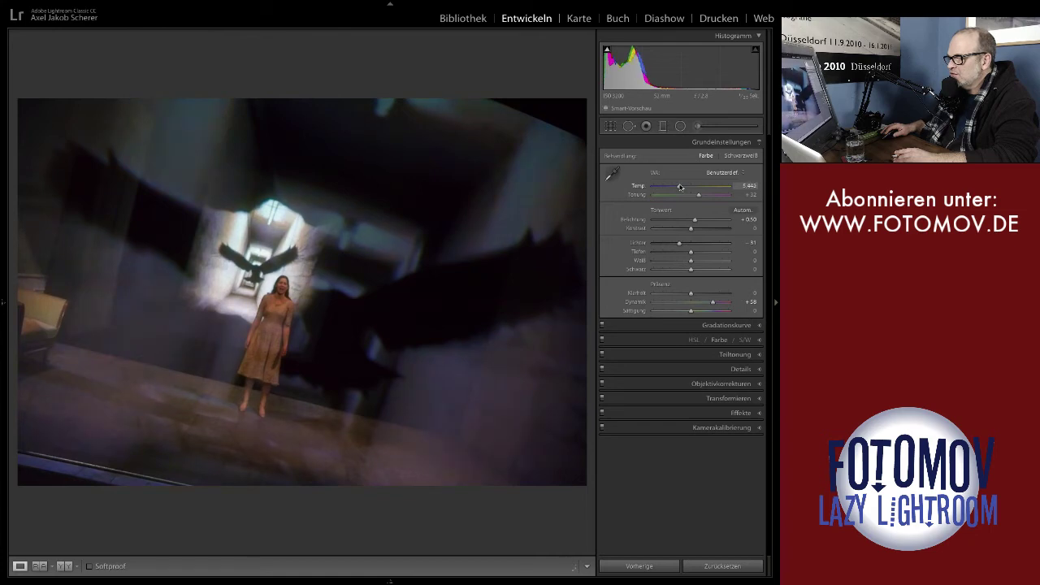
pyautogui.moveTo(681, 187); pyautogui.dragTo(681, 187)
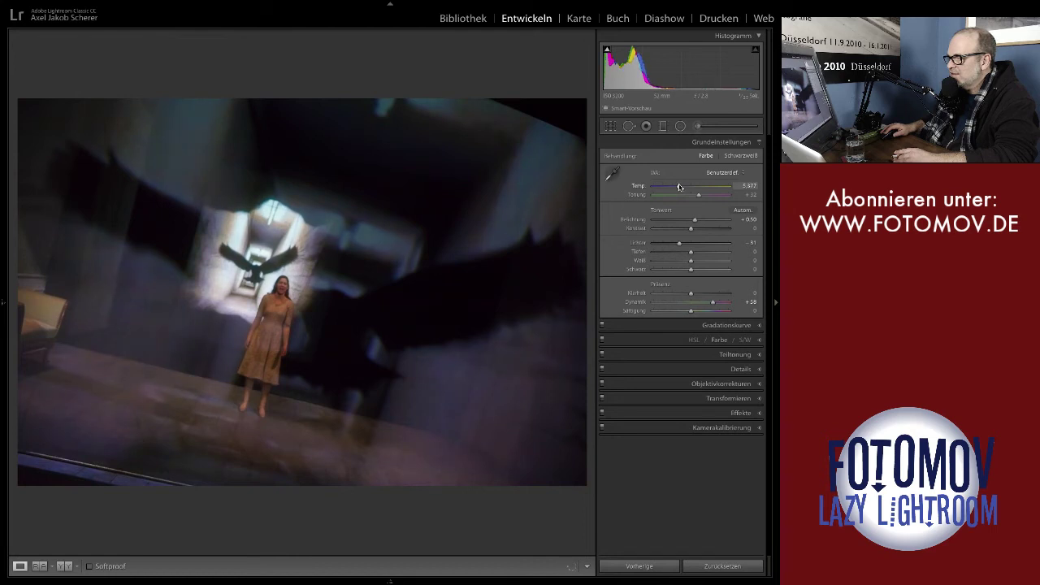
pyautogui.moveTo(679, 187); pyautogui.dragTo(680, 187)
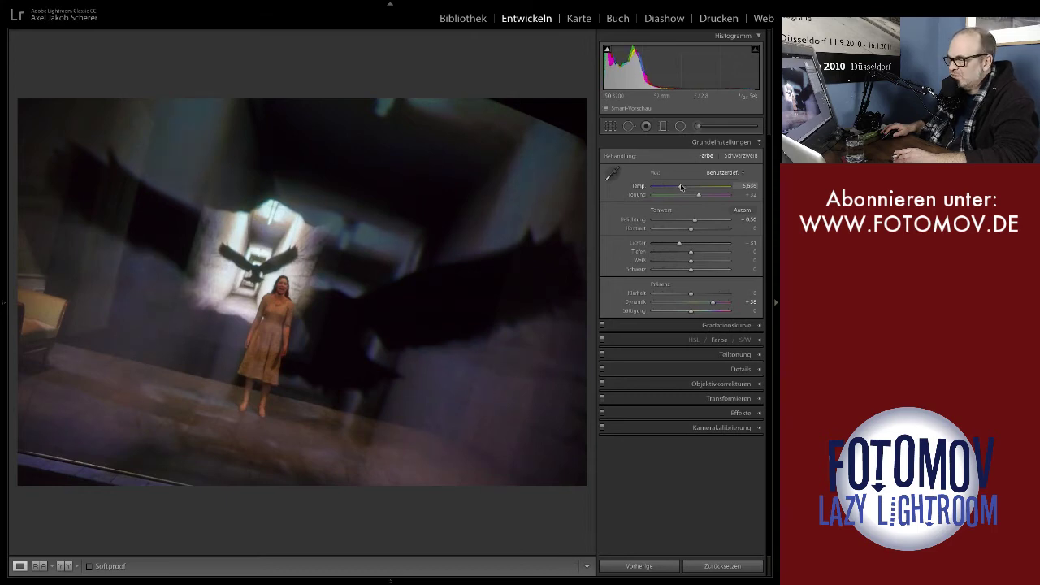
pyautogui.moveTo(680, 186); pyautogui.dragTo(683, 187)
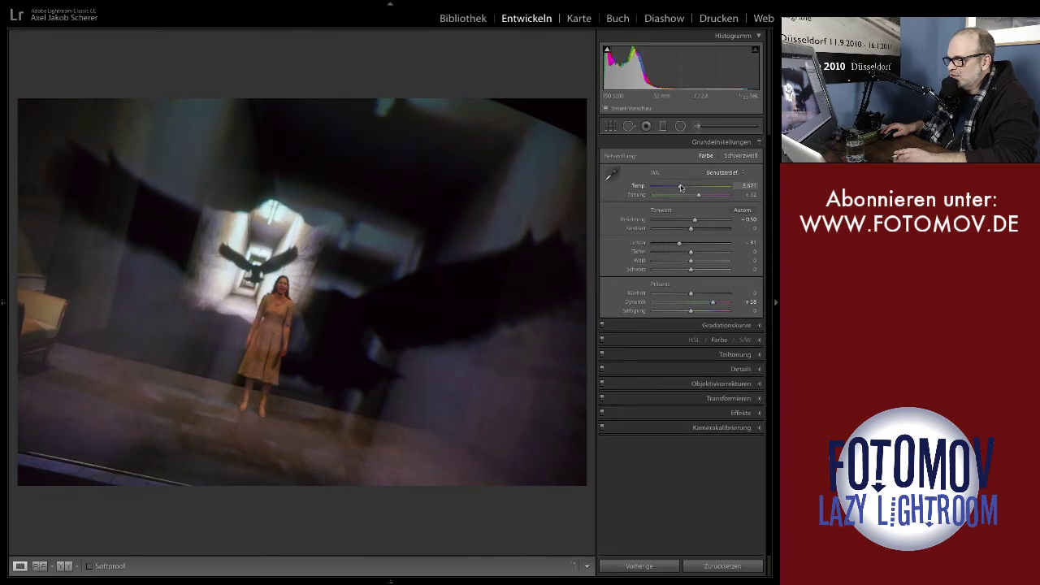
# Step: Try a post-crop Vignettierung amount in Effekte, then show the Protokoll history panel
pyautogui.click(762, 414)
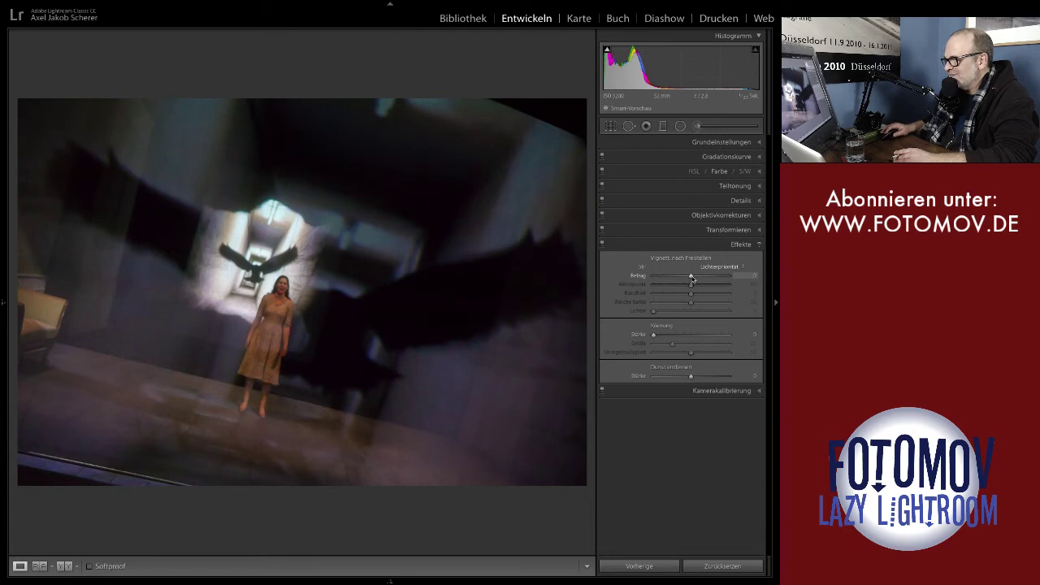
pyautogui.moveTo(691, 278)
pyautogui.mouseDown()
pyautogui.moveTo(674, 278)
pyautogui.moveTo(691, 280)
pyautogui.mouseUp()
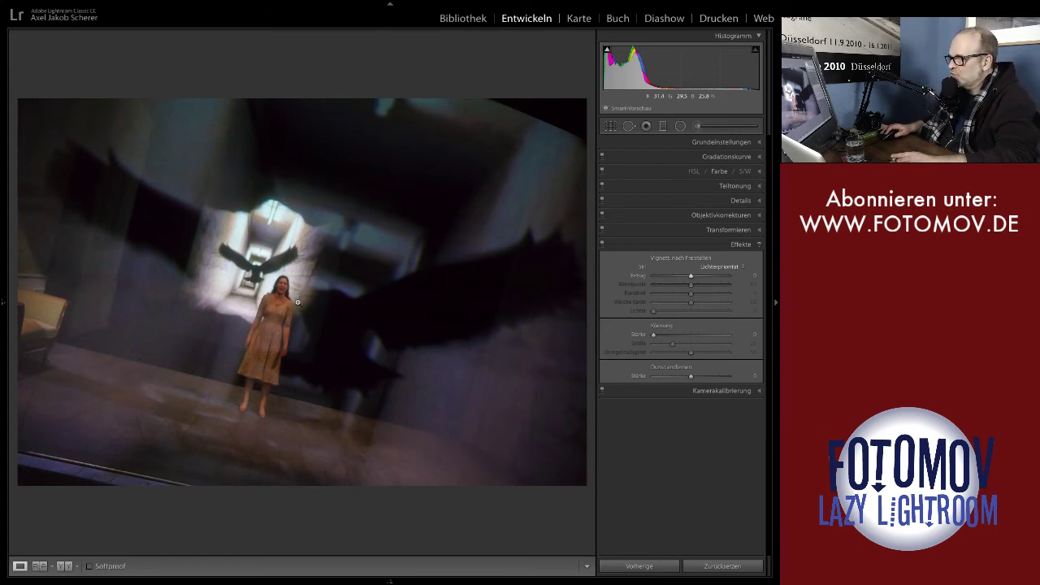
pyautogui.click(5, 303)
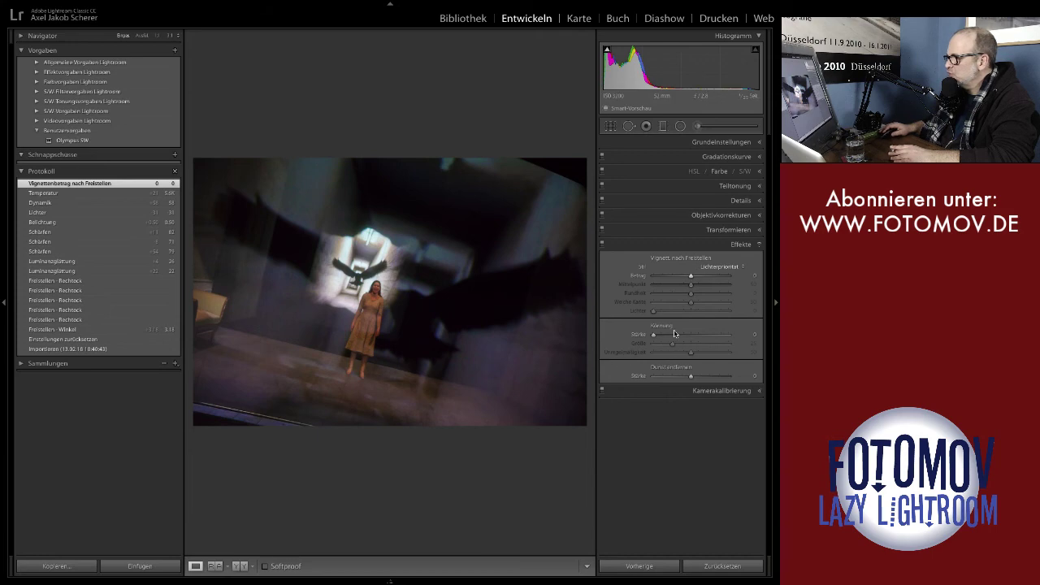
# Step: Hide the right panel and compare the uncropped and imported history states against the latest edit
pyautogui.click(776, 303)
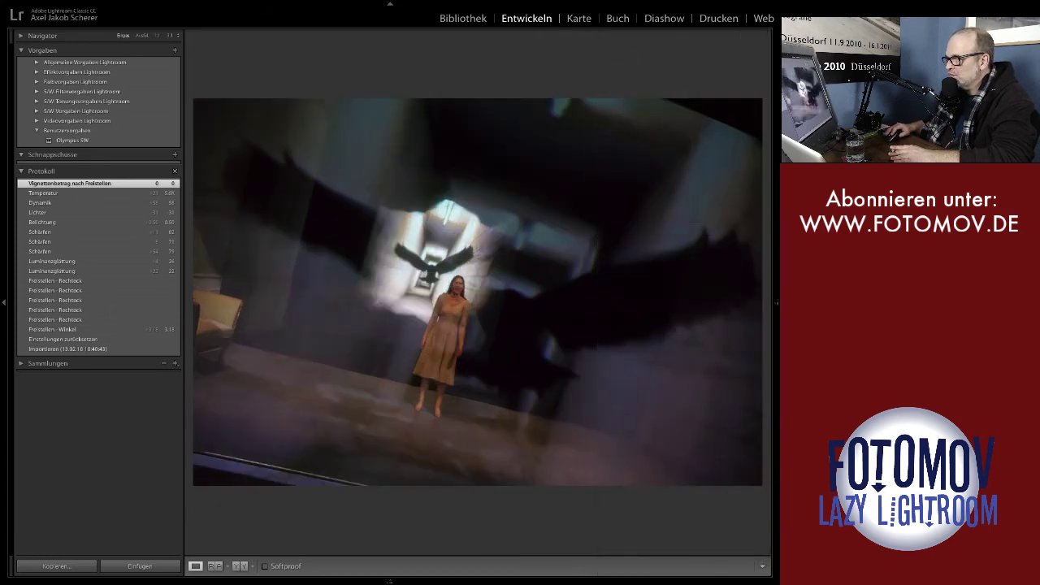
pyautogui.click(81, 340)
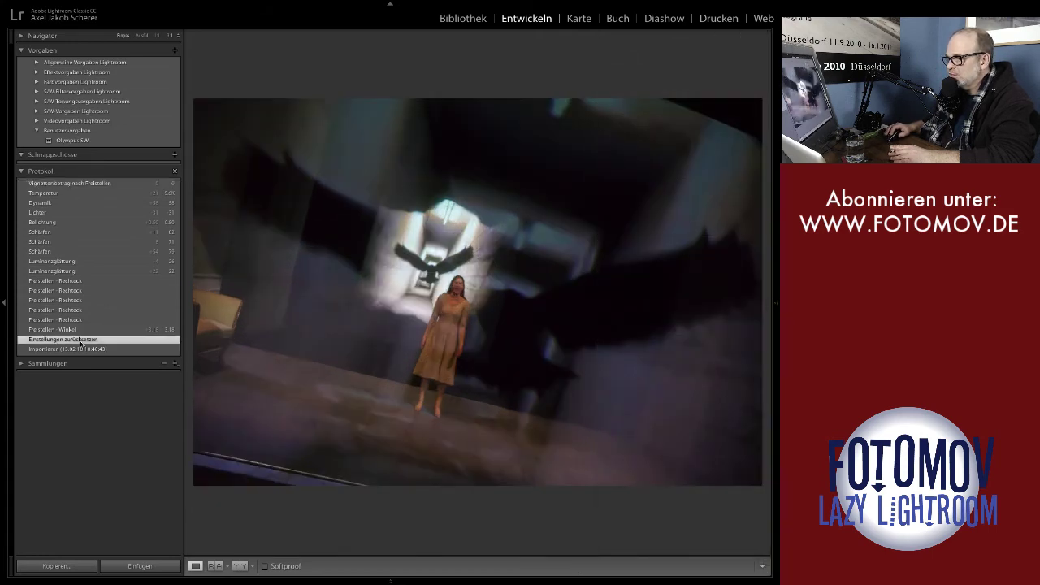
pyautogui.click(91, 184)
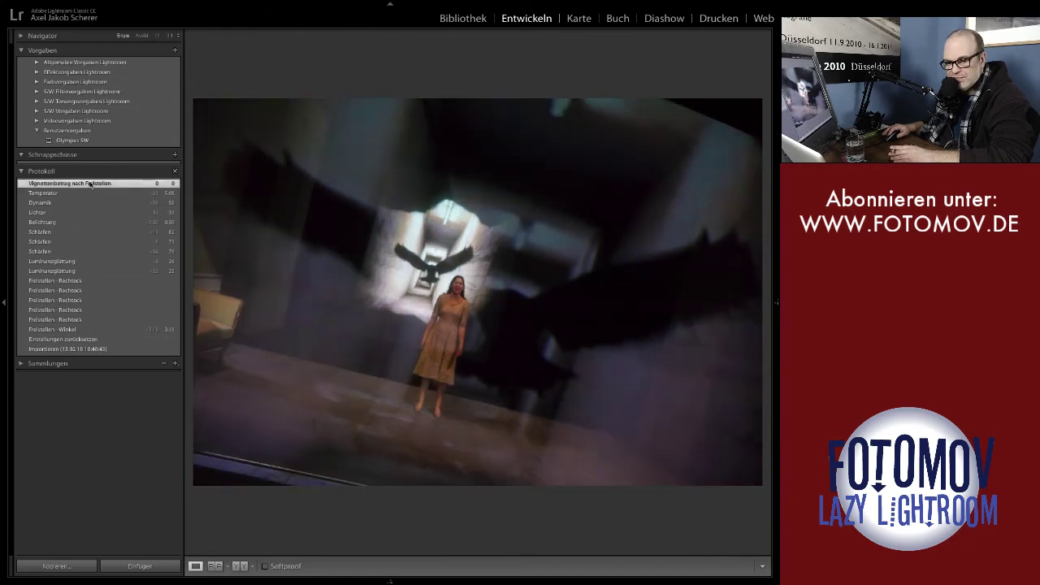
pyautogui.click(77, 350)
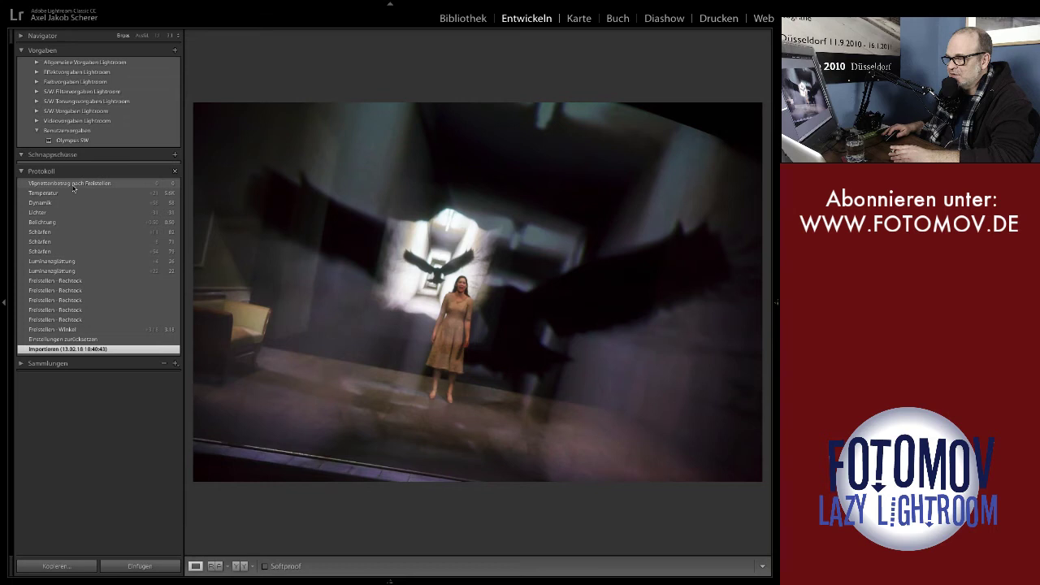
pyautogui.click(74, 184)
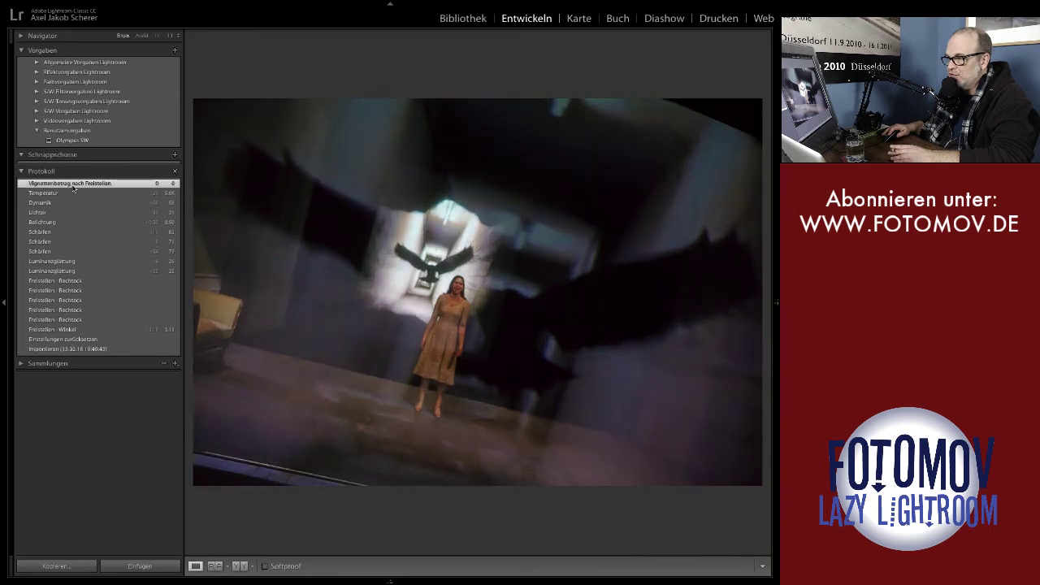